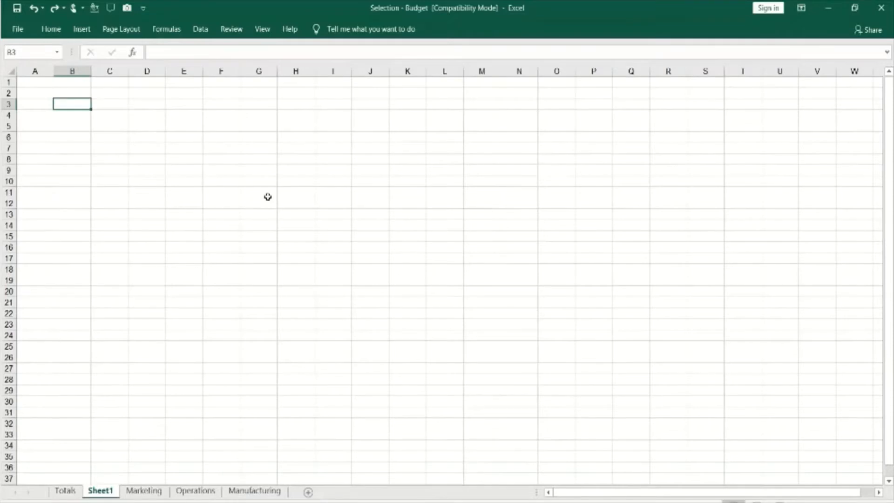
Paste the copied semicolon-separated contact list into cell B3 of Sheet1 and select that cell
key("ctrl+v")
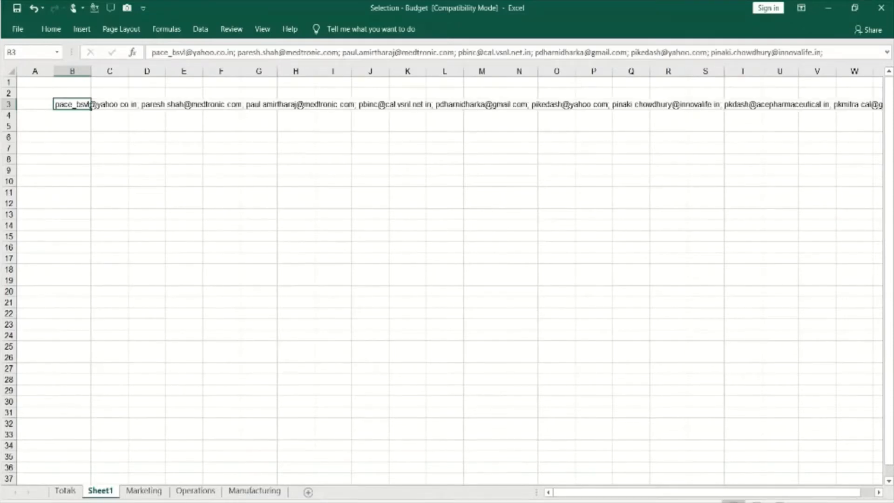
left_click(74, 149)
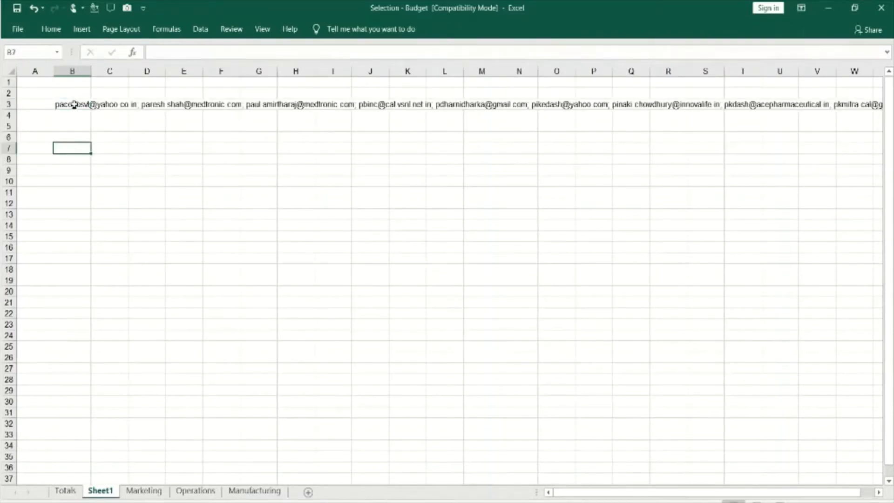
left_click(74, 104)
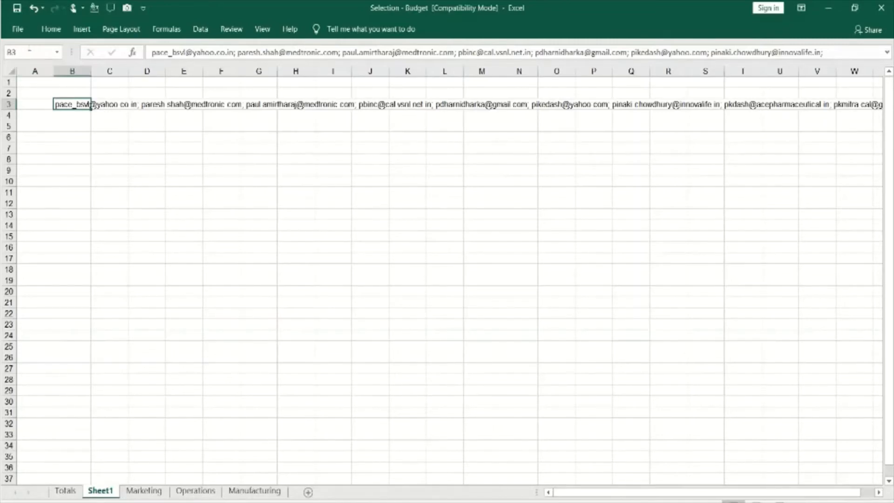
Jump to cell X89 by its reference and return to cell A1
left_click(27, 52)
type("X89")
key("Return")
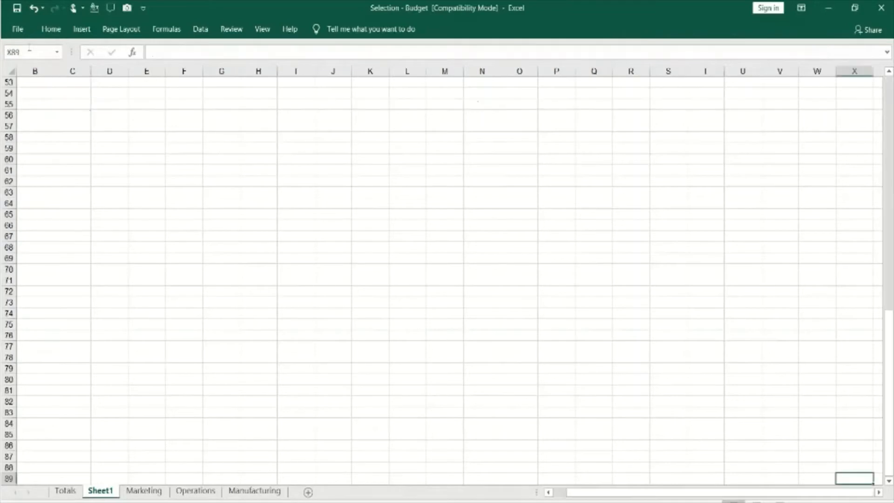
left_click(30, 49)
type("A1")
key("Return")
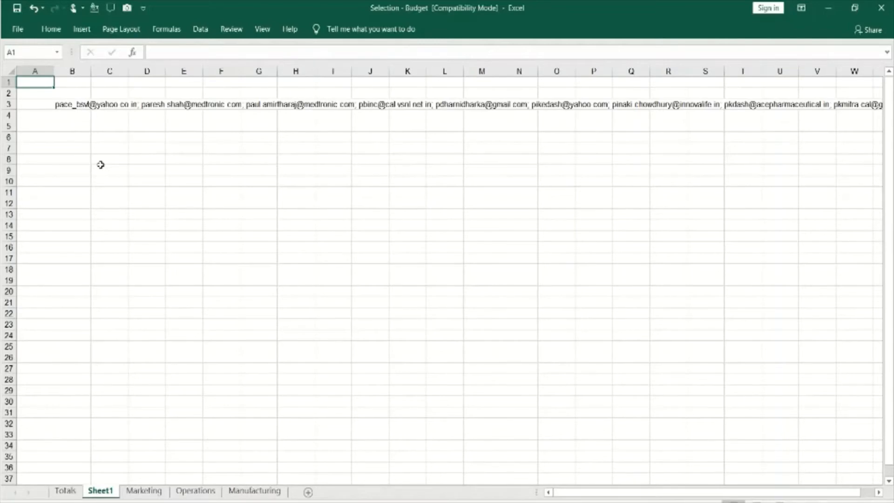
Split the contact list in B3 with Text to Columns as delimited data, using only the semicolon delimiter and General format
left_click(73, 102)
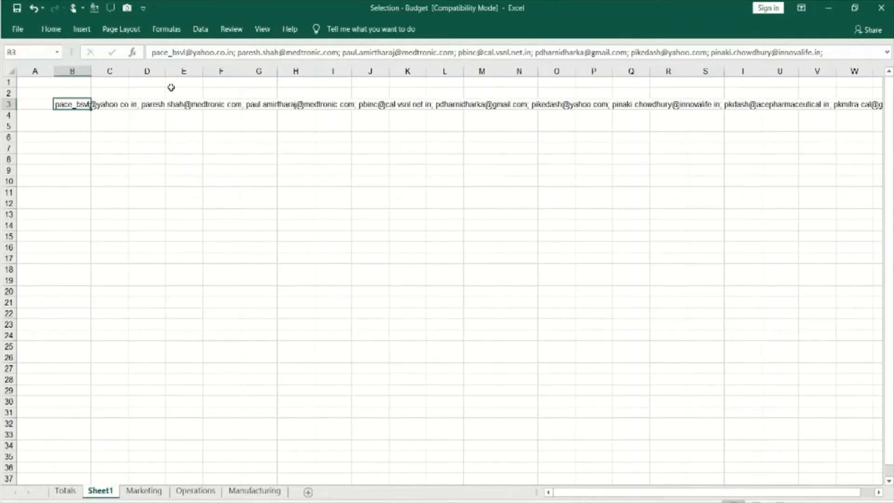
left_click(204, 31)
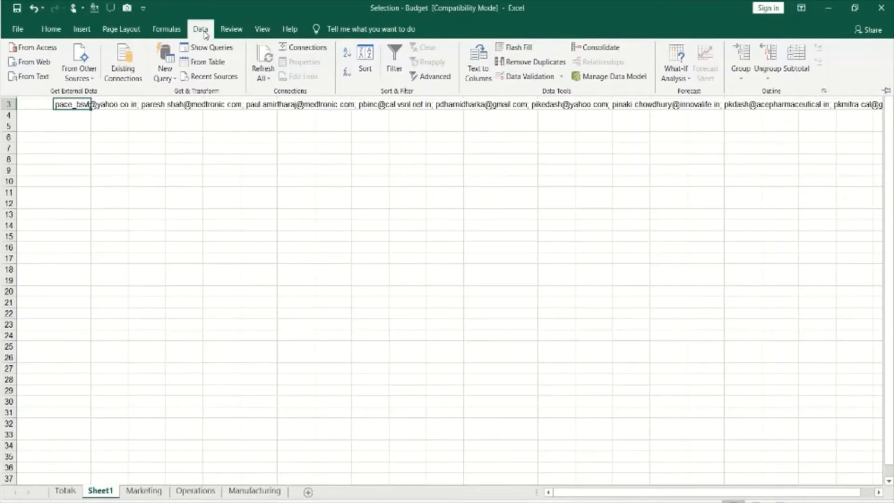
left_click(480, 85)
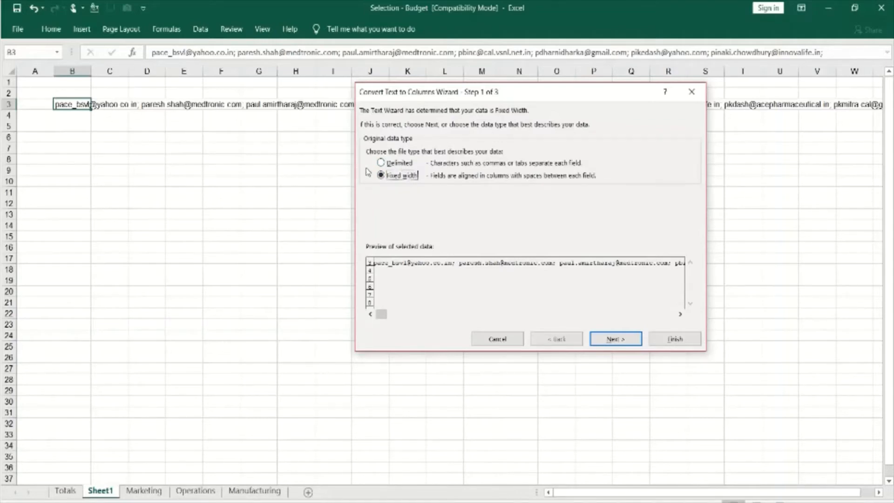
left_click(382, 163)
left_click(622, 339)
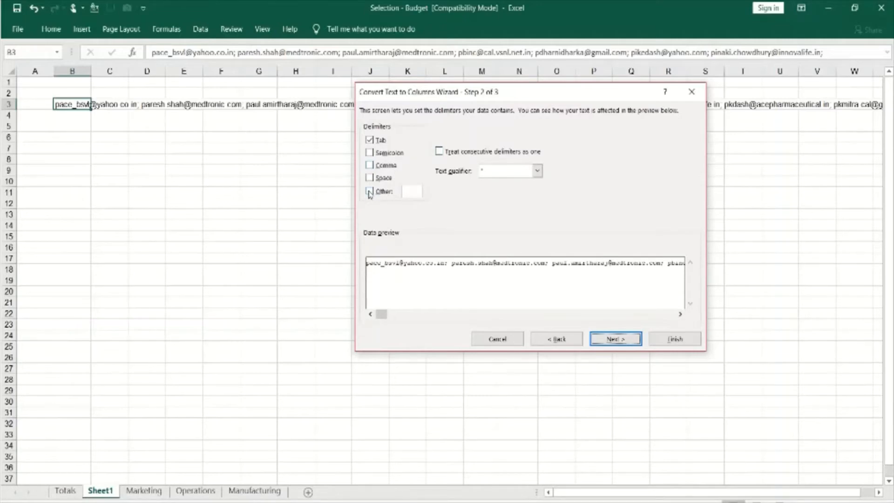
left_click(370, 153)
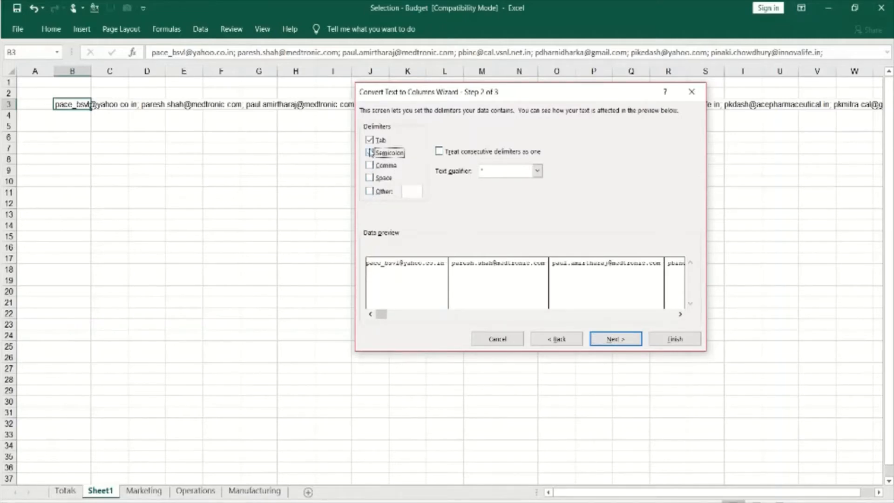
left_click(370, 139)
left_click(613, 339)
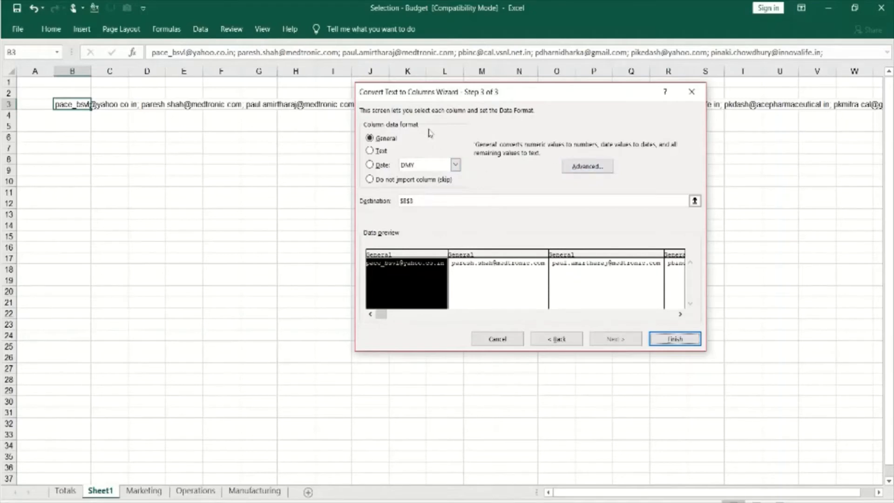
left_click(675, 339)
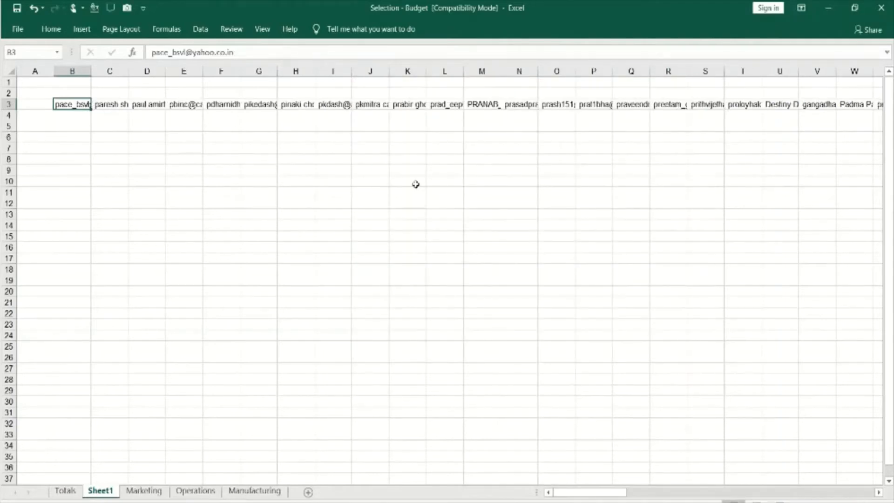
Look through the separated entries along row 3, starting from B3 and ending at the last filled cell
key("Right")
key("Right")
key("Right")
key("Right")
key("Left")
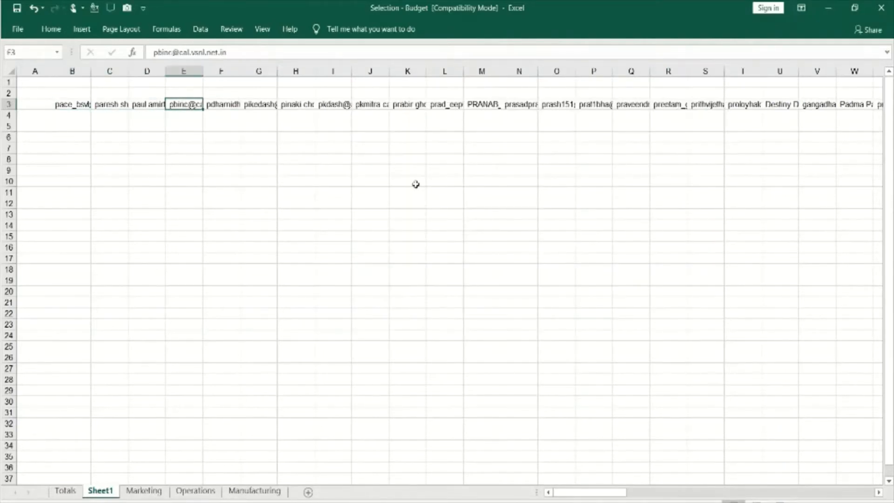
key("Left")
key("Left")
key("Left")
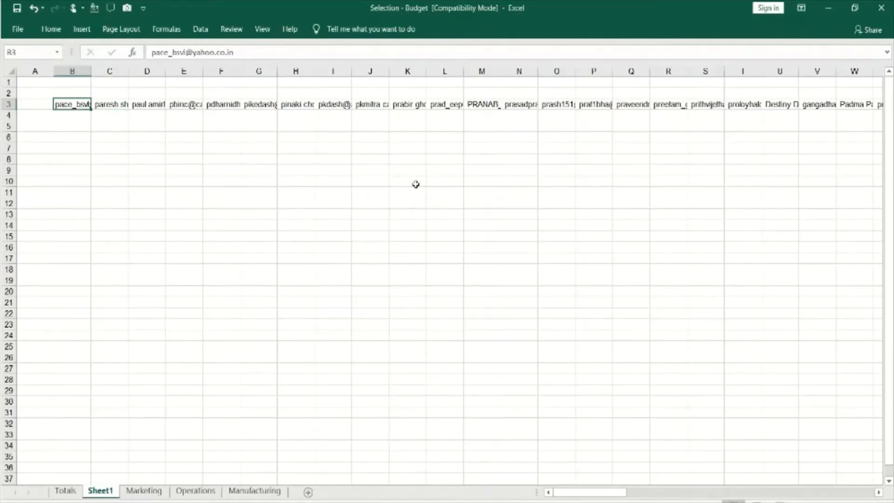
key("Right")
key("Right")
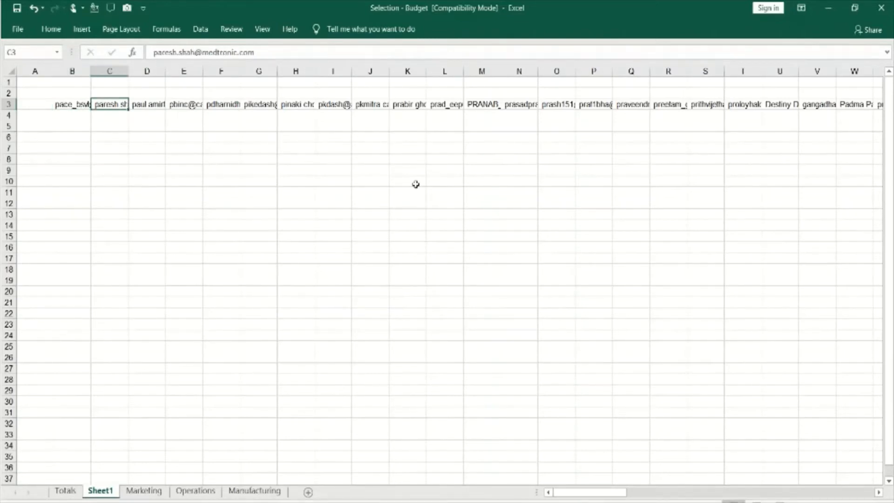
key("Left")
key("Left")
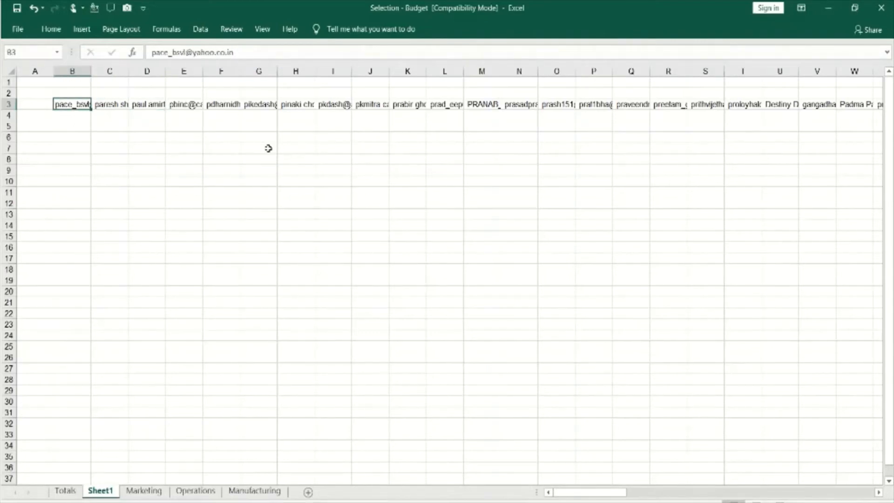
key("Right")
key("Right")
key("Right")
key("Right")
key("Right")
key("Right")
key("Right")
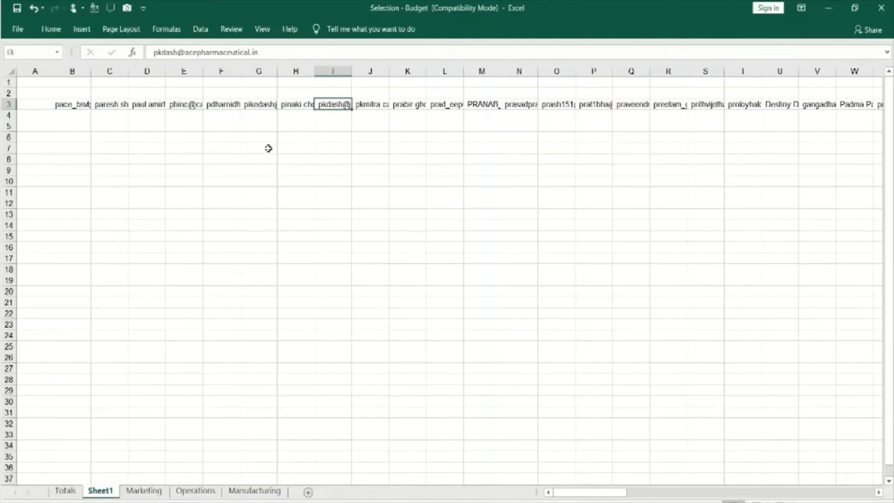
left_click(70, 104)
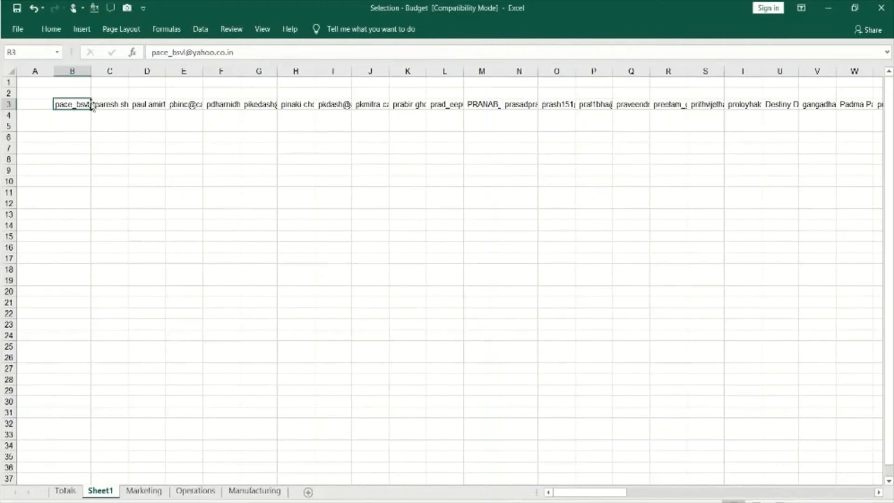
key("ctrl+Right")
Copy all of row 3 and paste it transposed into a vertical list starting at cell B6
left_click(8, 104)
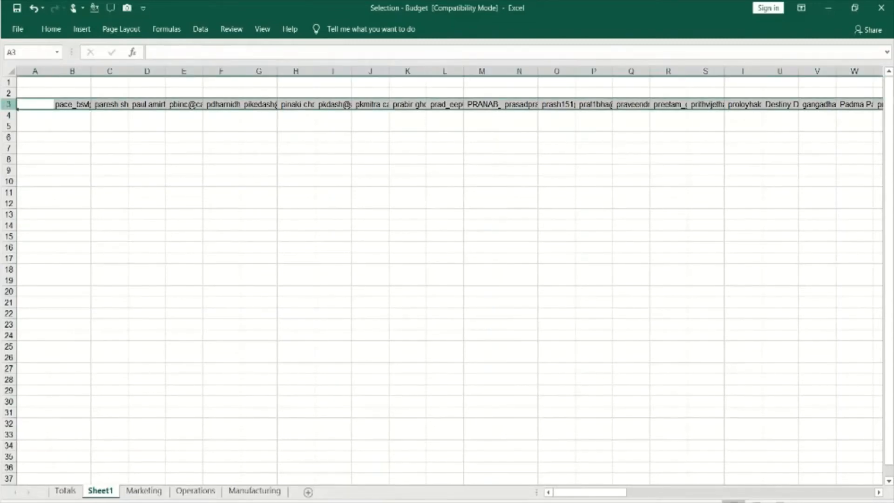
key("ctrl+c")
left_click(74, 136)
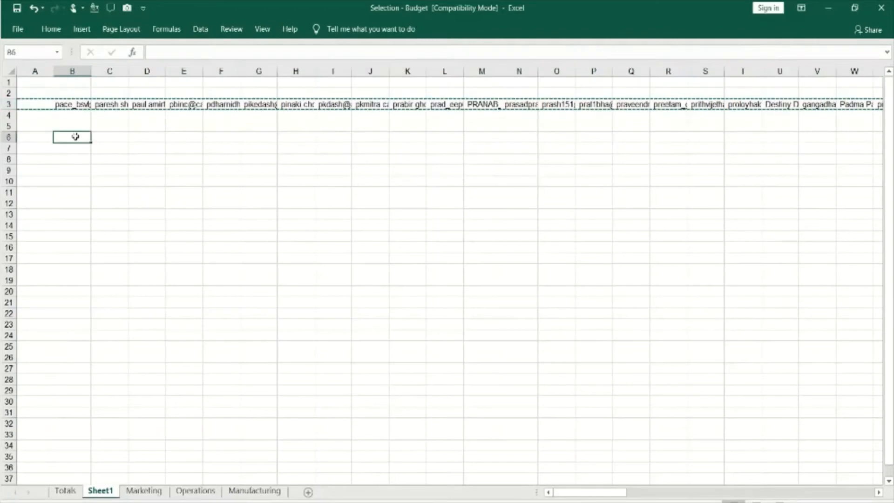
left_click(52, 31)
left_click(18, 80)
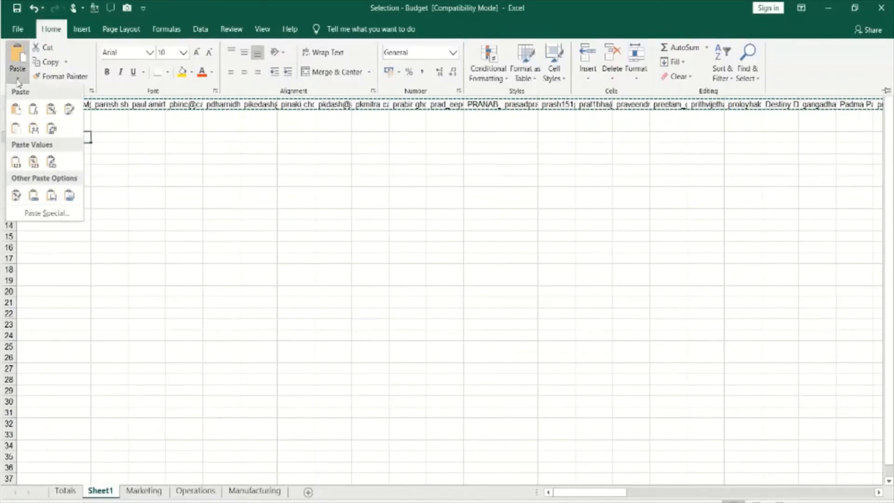
left_click(51, 129)
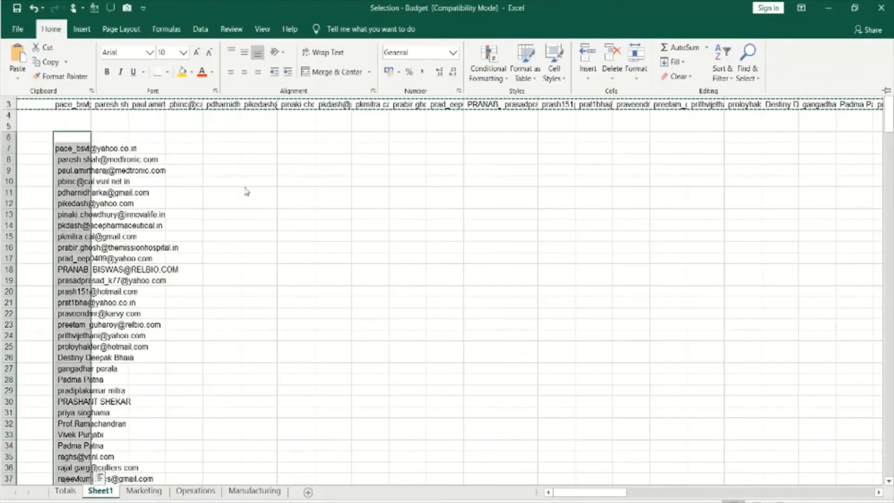
Delete row 3 containing the original horizontal contact list
left_click(9, 105)
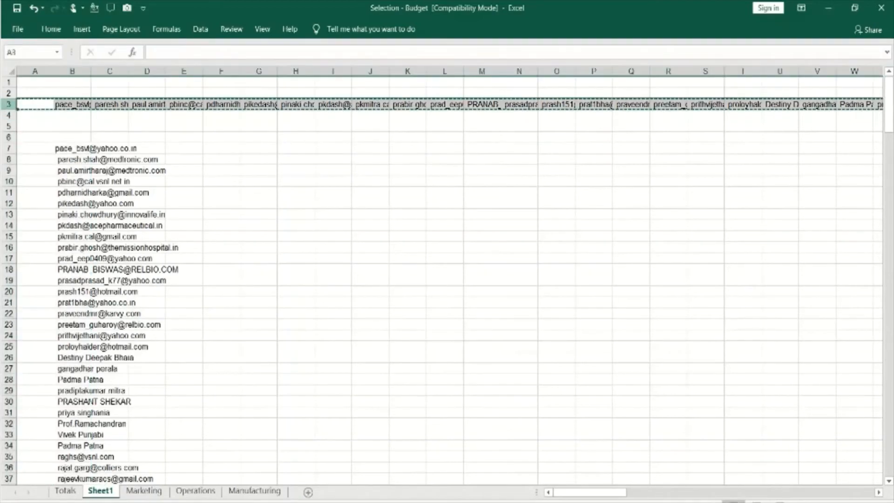
right_click(6, 105)
left_click(38, 210)
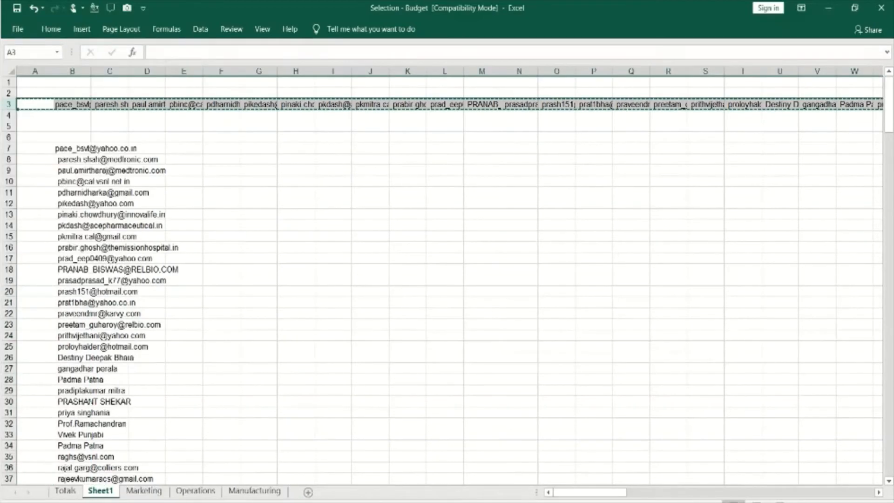
double_click(92, 72)
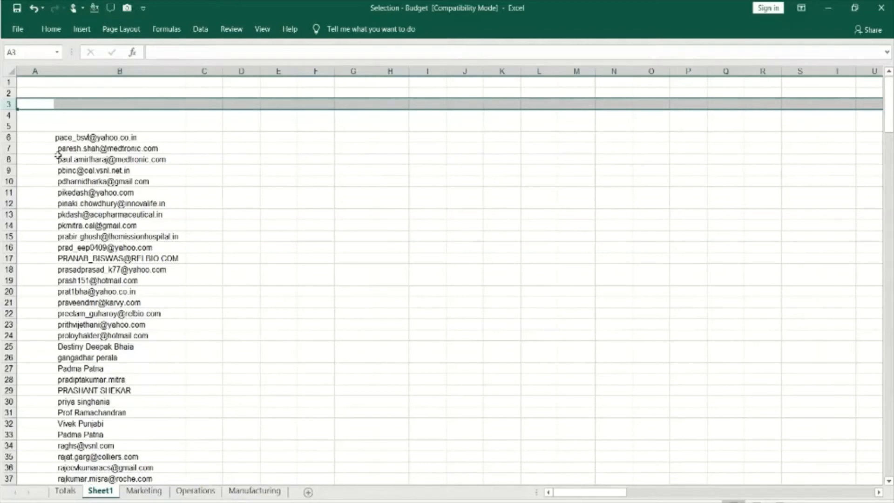
key("ctrl+z")
left_click(242, 159)
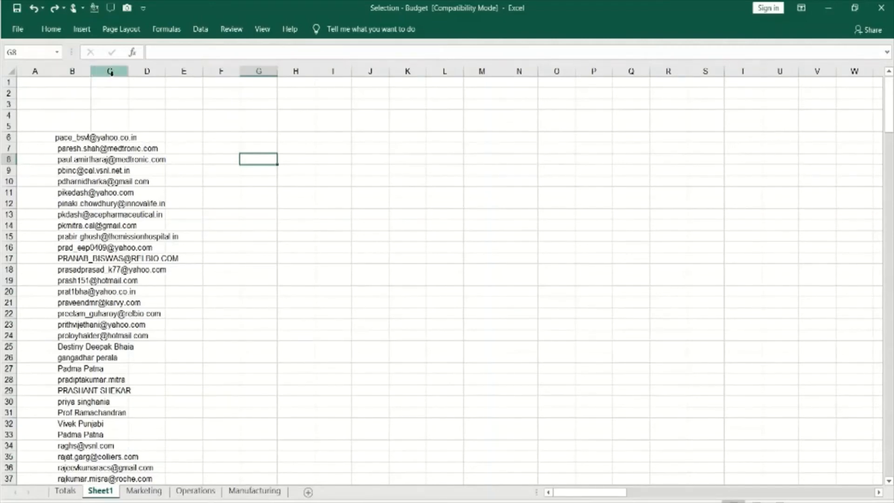
Auto-fit the width of column B to its longest contact entry
double_click(90, 70)
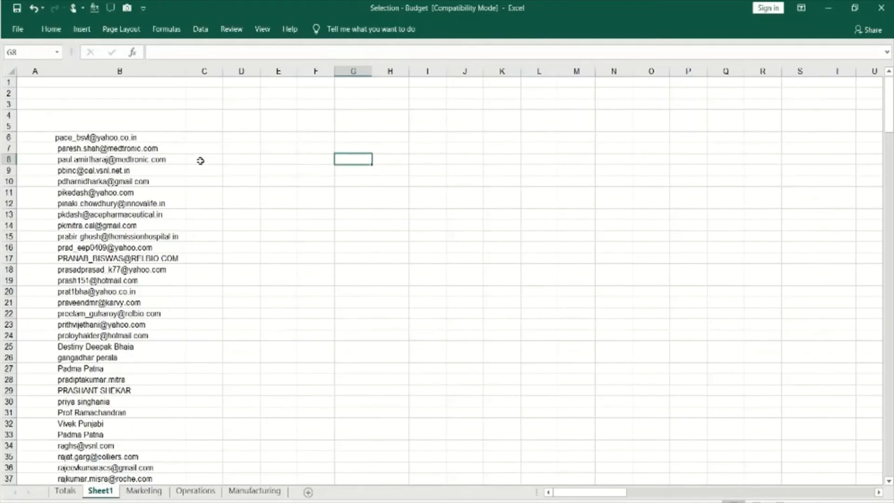
left_click(11, 71)
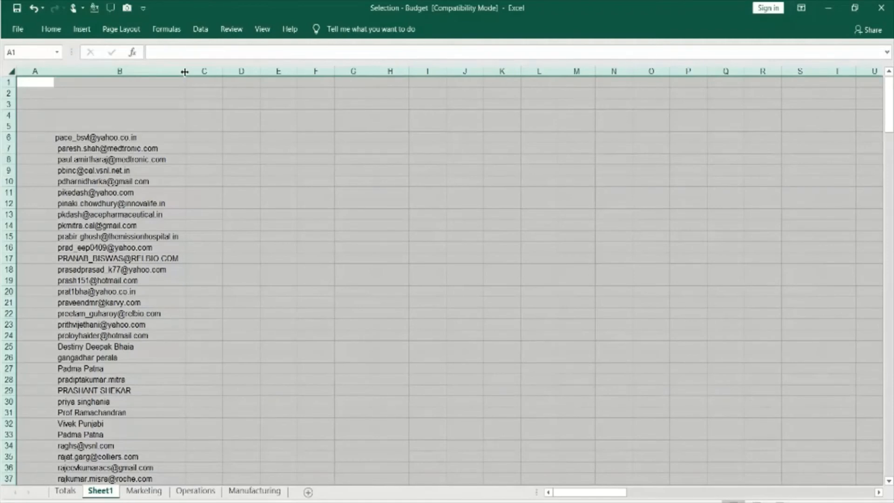
left_click(247, 172)
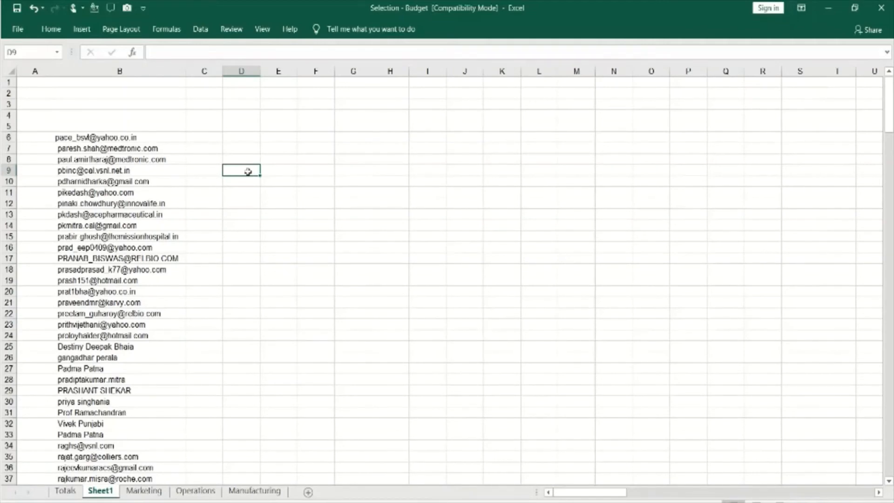
Switch to Notepad and close the source file "Text to Columns, import and transpose"
key("alt+Tab")
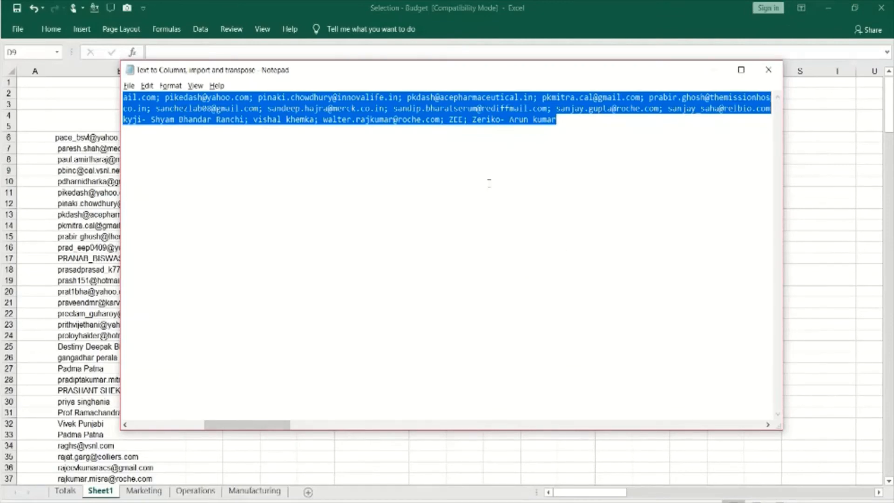
left_click(769, 70)
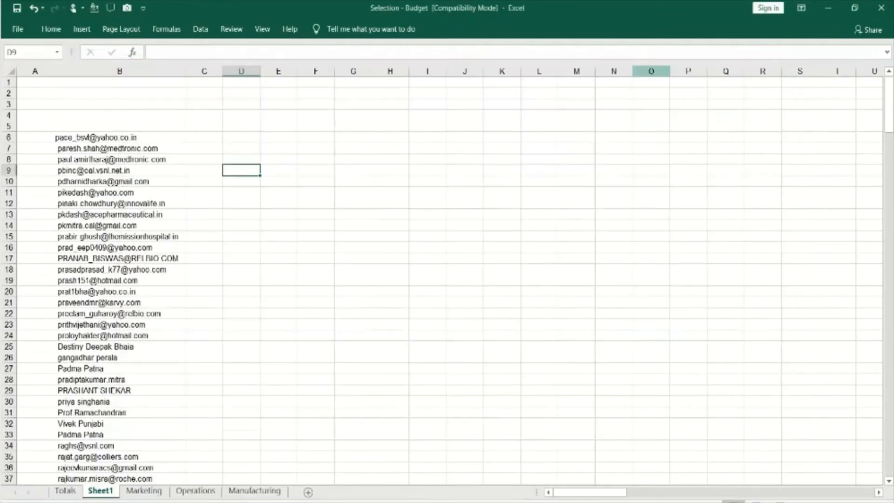
Examine the New Query source categories and the text-file import dialog for bringing in external data, without importing anything
left_click(203, 40)
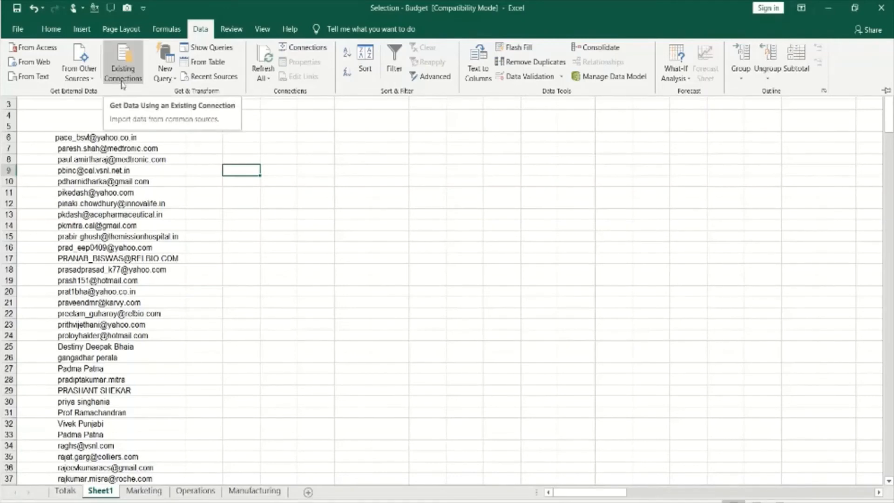
left_click(168, 82)
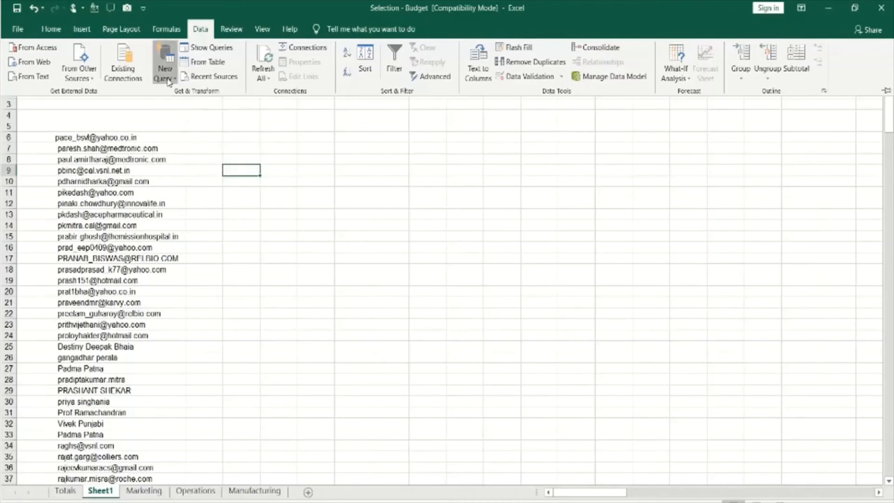
mouse_move(201, 113)
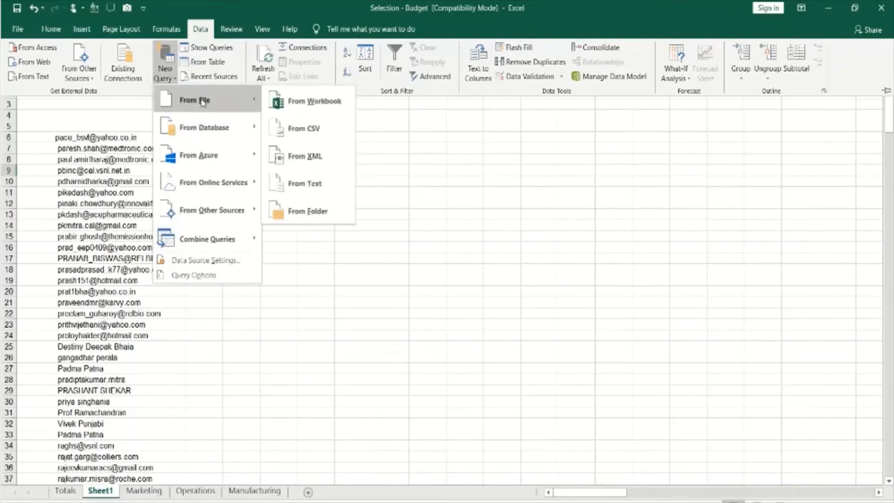
mouse_move(199, 163)
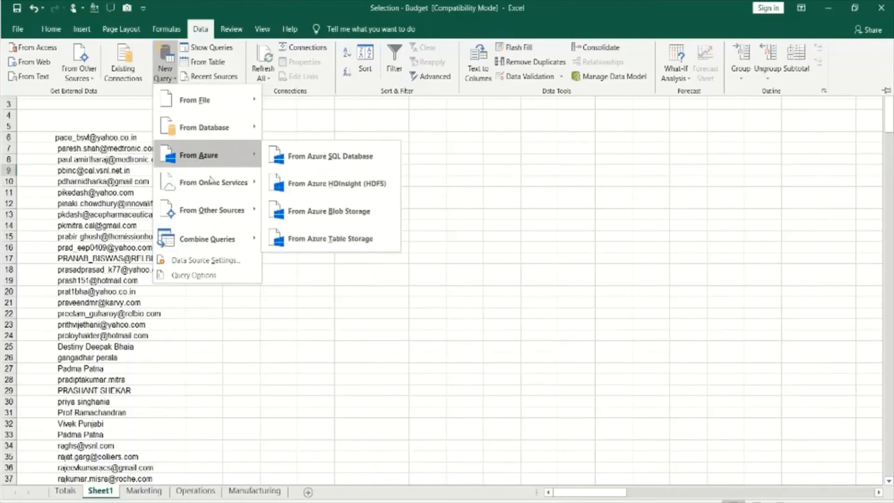
mouse_move(206, 252)
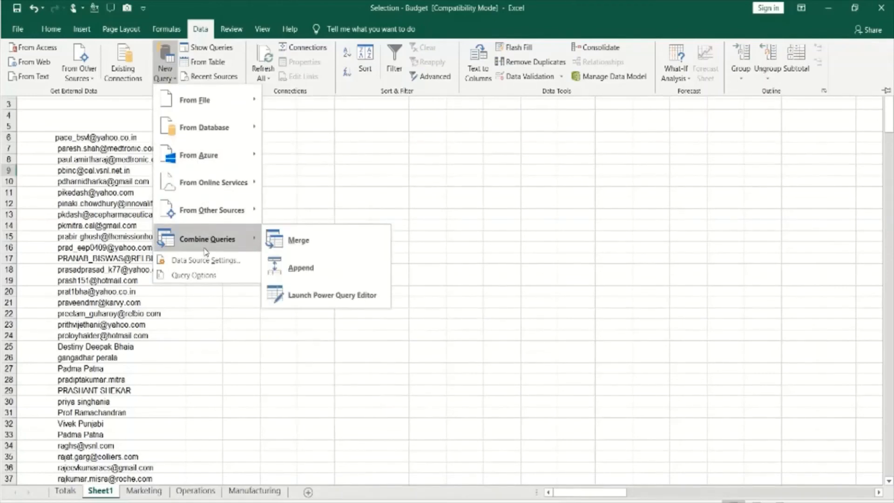
mouse_move(221, 134)
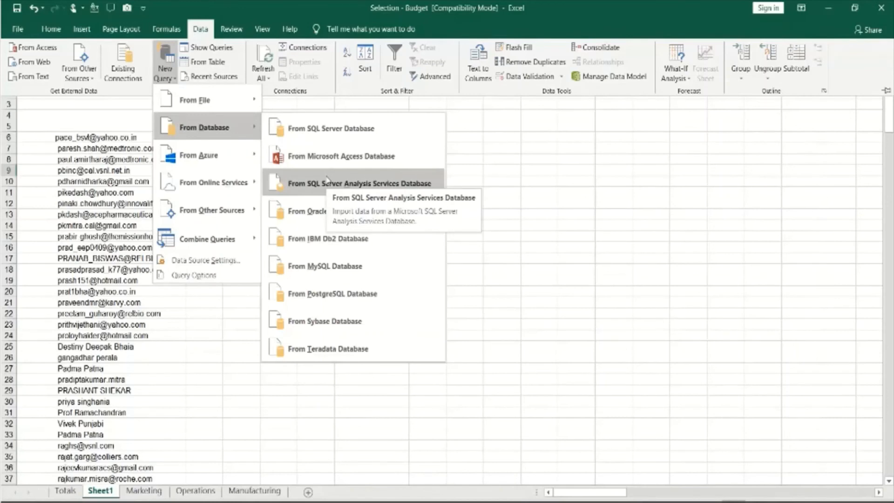
left_click(516, 138)
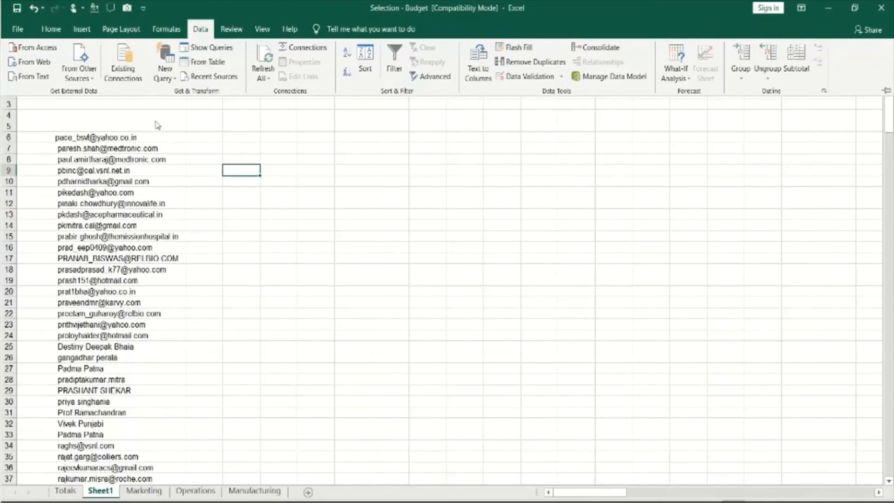
left_click(36, 79)
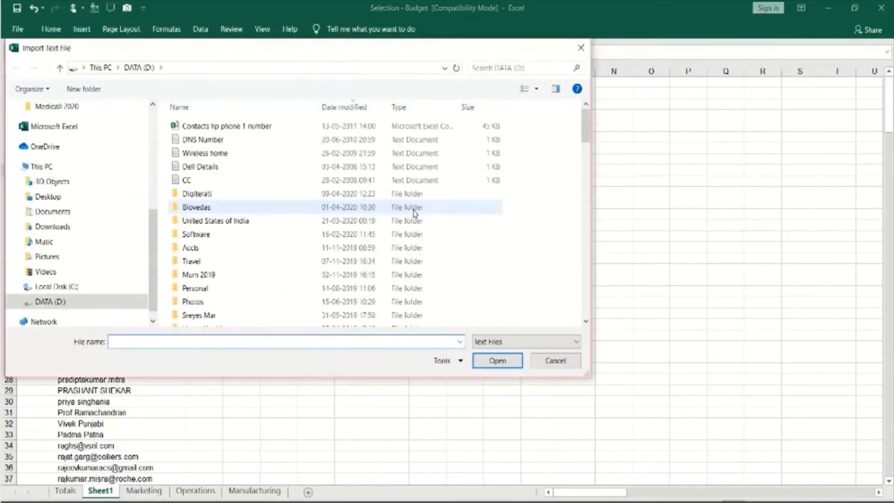
left_click(554, 361)
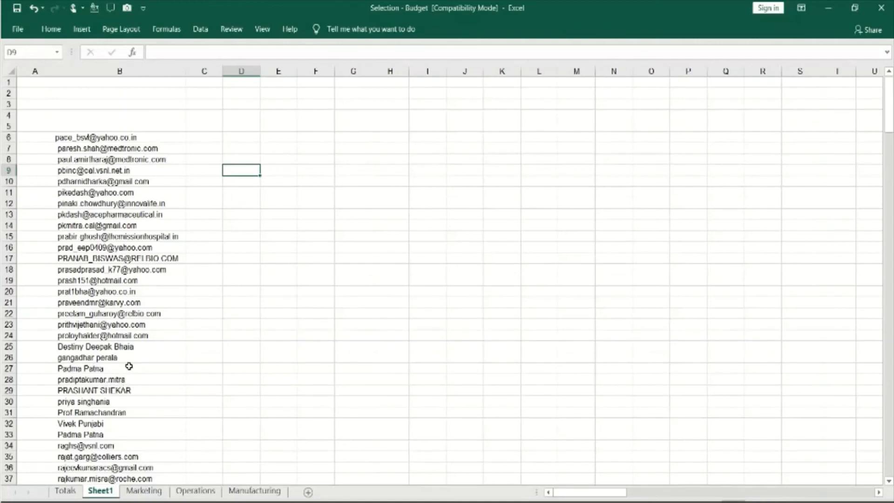
Enter the heading "Email Ids" in cell B5 directly above the contact list
left_click(128, 139)
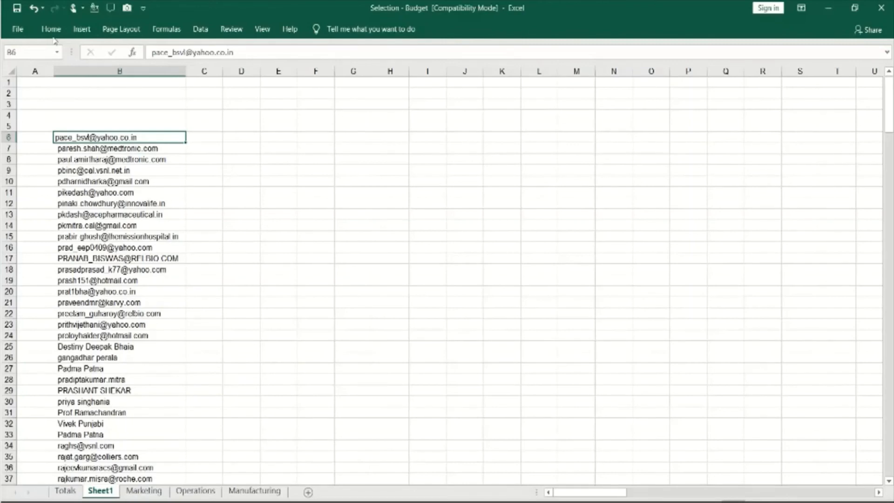
double_click(85, 125)
type("Email Id")
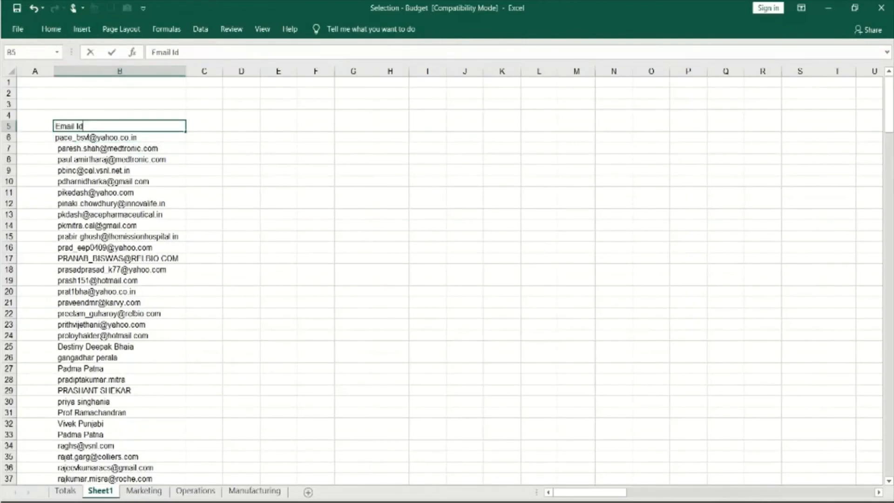
type("s")
key("Return")
key("Up")
Add a filter to the Email Ids heading in cell B5
left_click(52, 28)
left_click(722, 72)
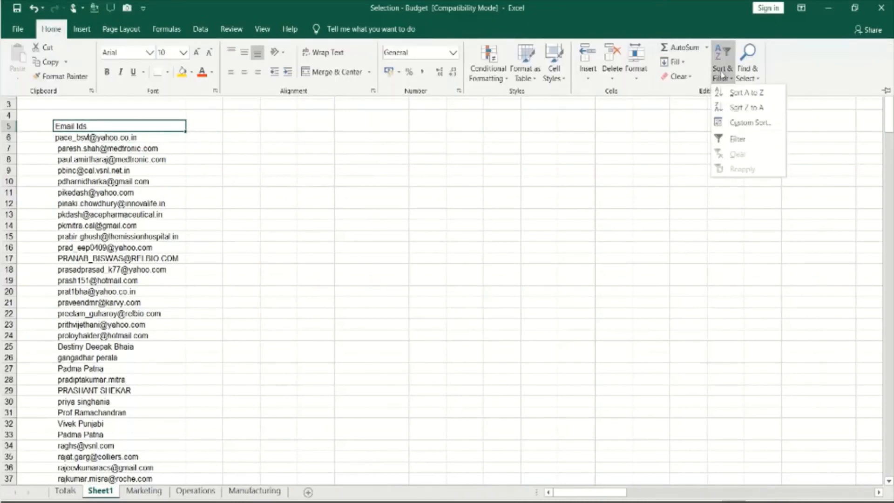
left_click(737, 139)
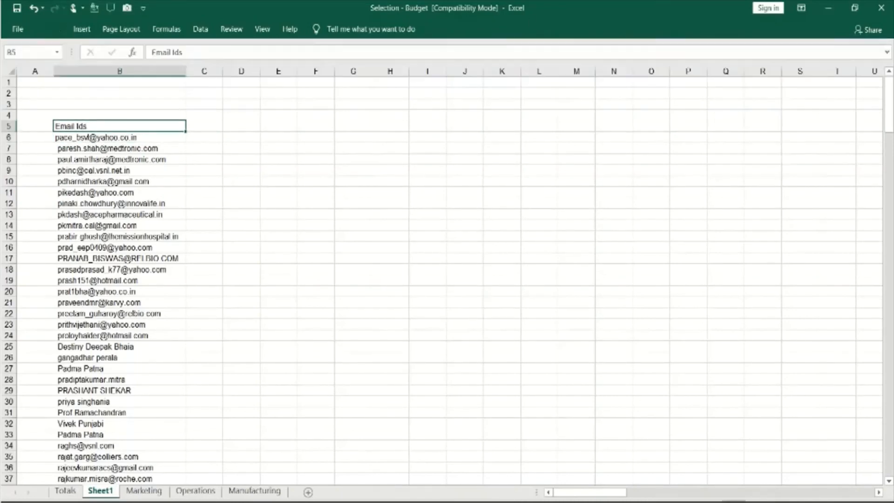
Filter the Email Ids column to show only entries containing "@"
left_click(180, 126)
mouse_move(99, 215)
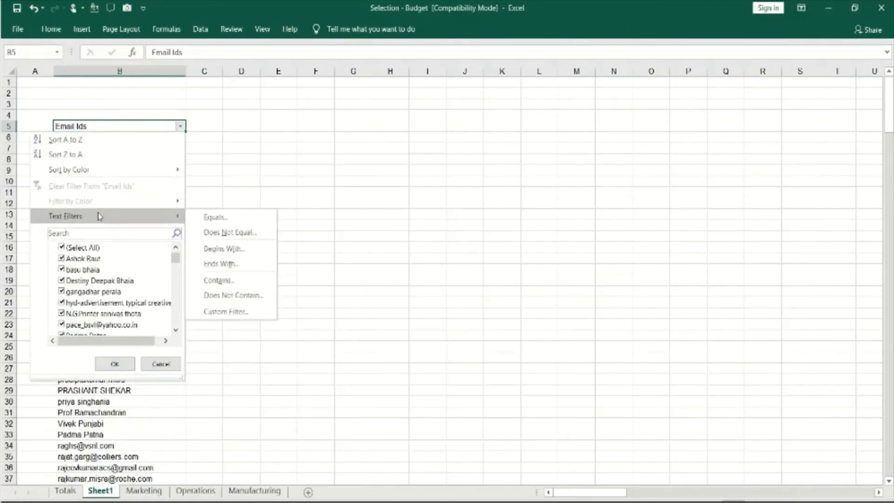
left_click(225, 281)
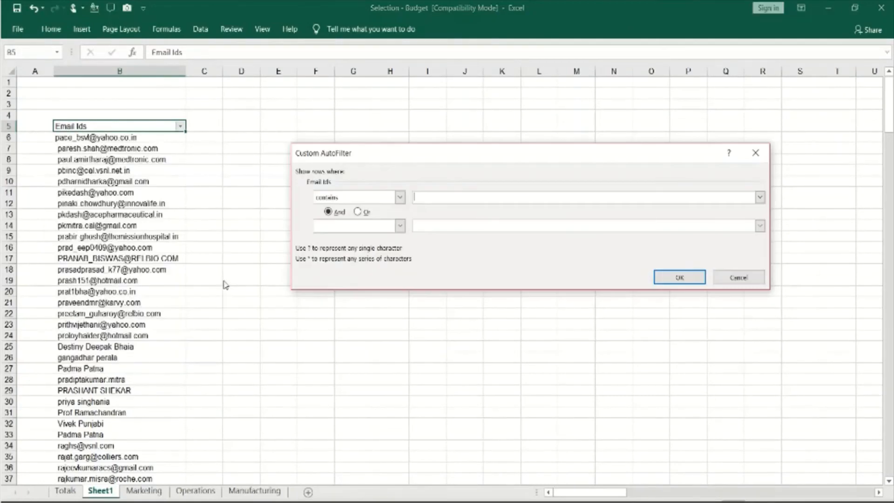
type("@")
left_click(680, 277)
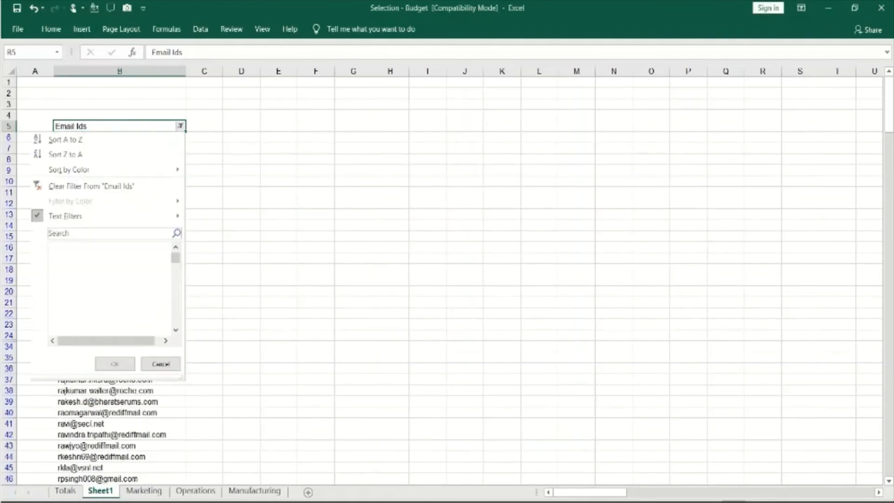
Filter the Email Ids column with the text condition Does Not Contain "@"
left_click(180, 126)
mouse_move(119, 215)
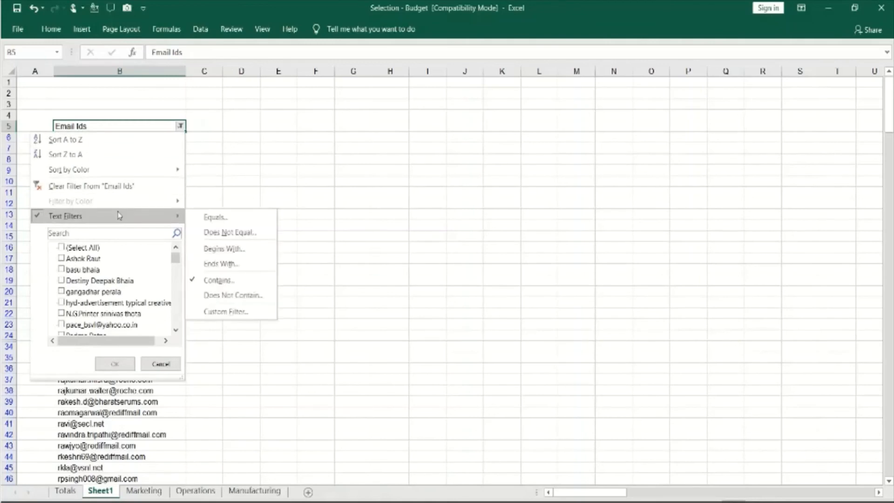
left_click(223, 295)
type("@")
key("Return")
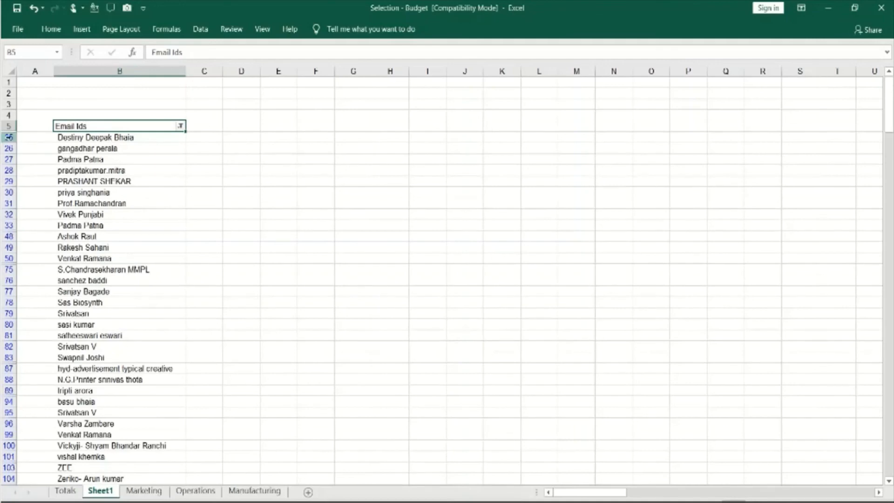
Clear the contents of all filtered rows from row 25 down and show every entry of the Email Ids column again
left_click_drag(8, 137, 9, 480)
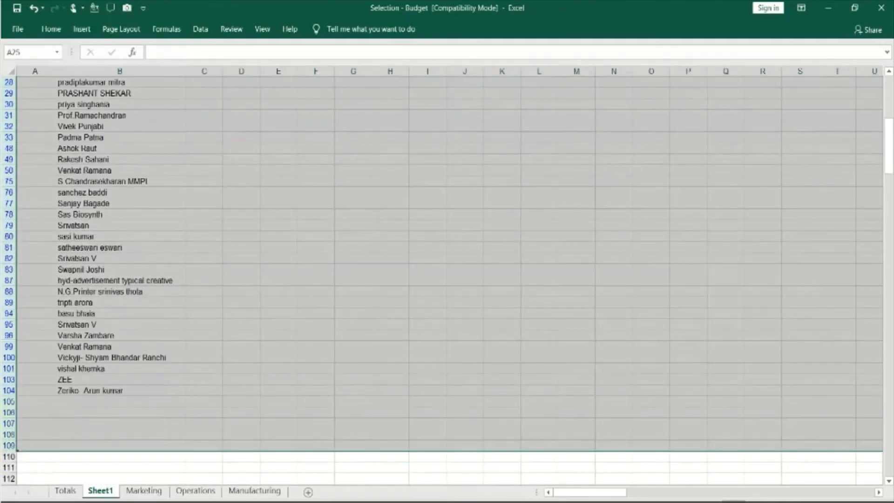
key("Delete")
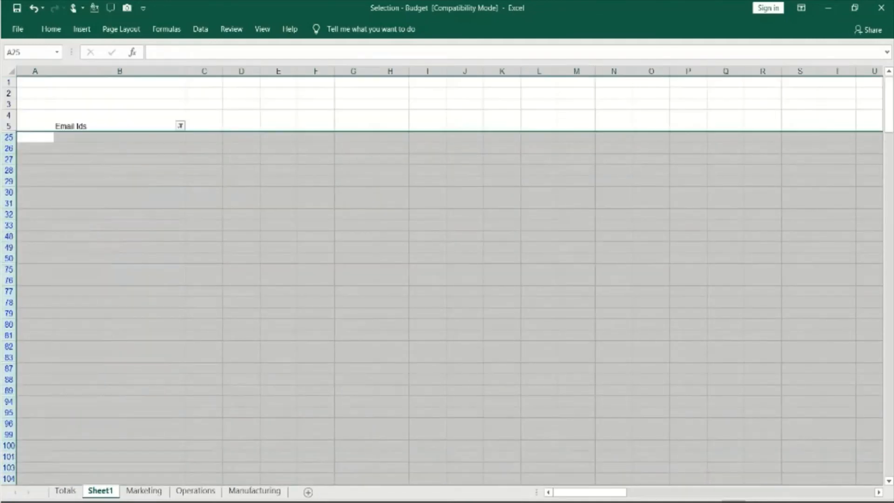
left_click(180, 126)
left_click(66, 247)
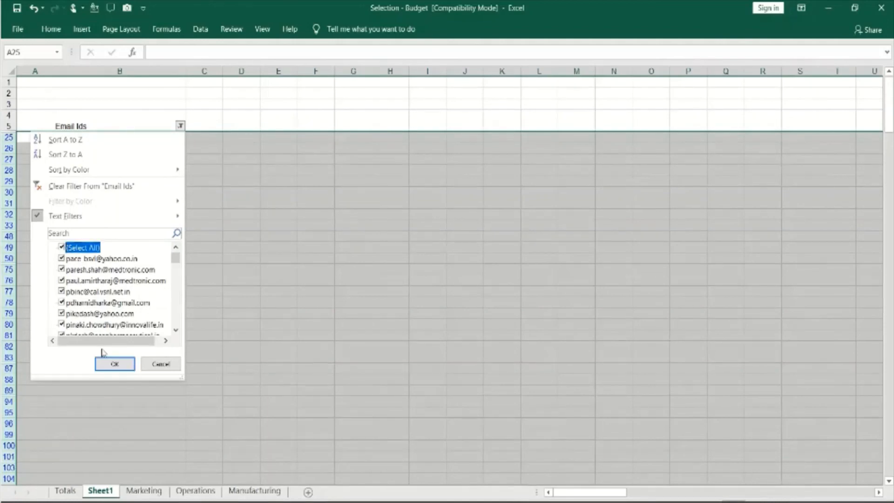
left_click(114, 363)
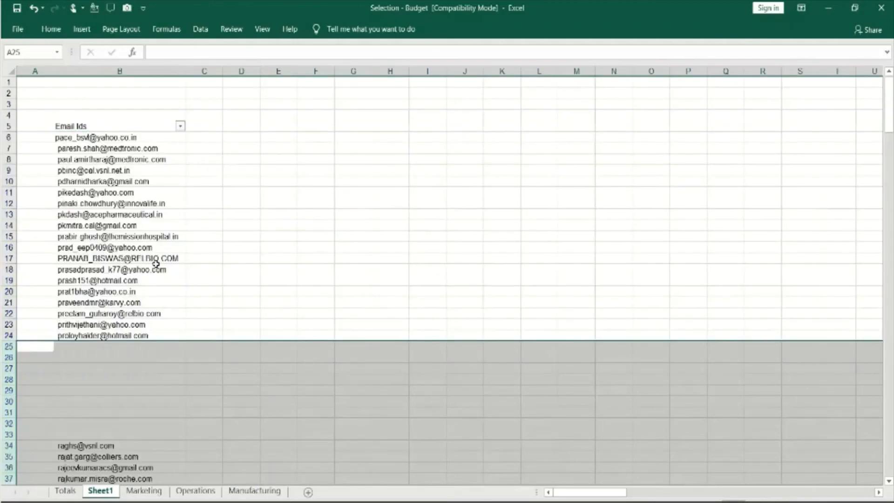
left_click(160, 248)
Delete row 5 containing the Email Ids heading together with its filter
left_click(8, 126)
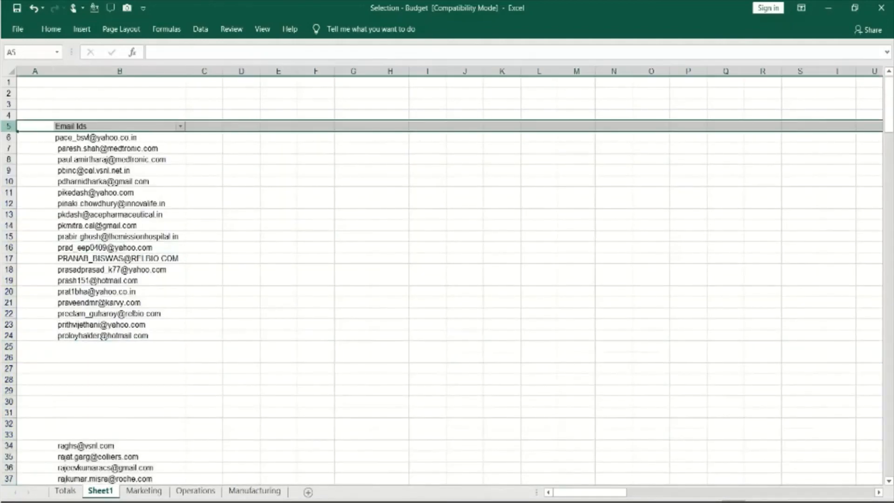
right_click(14, 126)
left_click(42, 231)
left_click(224, 194)
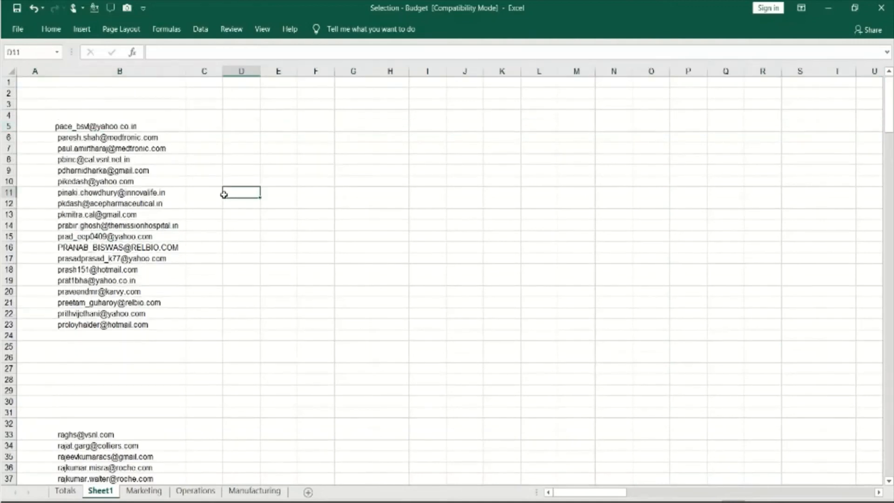
Enter the heading "Email Ids" in cell B4 above the list
left_click(102, 119)
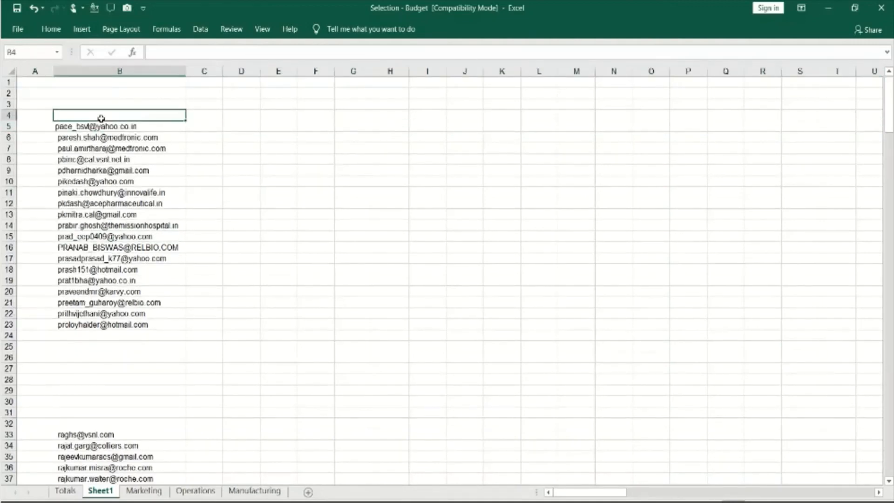
type("Email Ids")
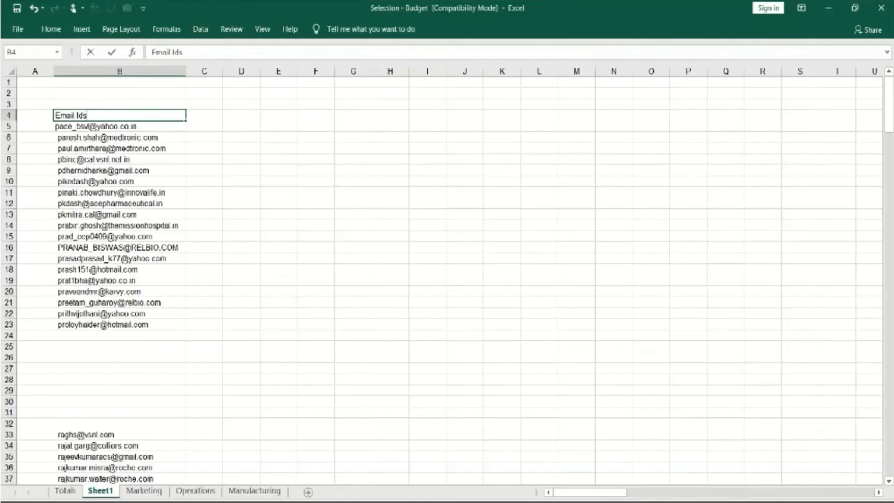